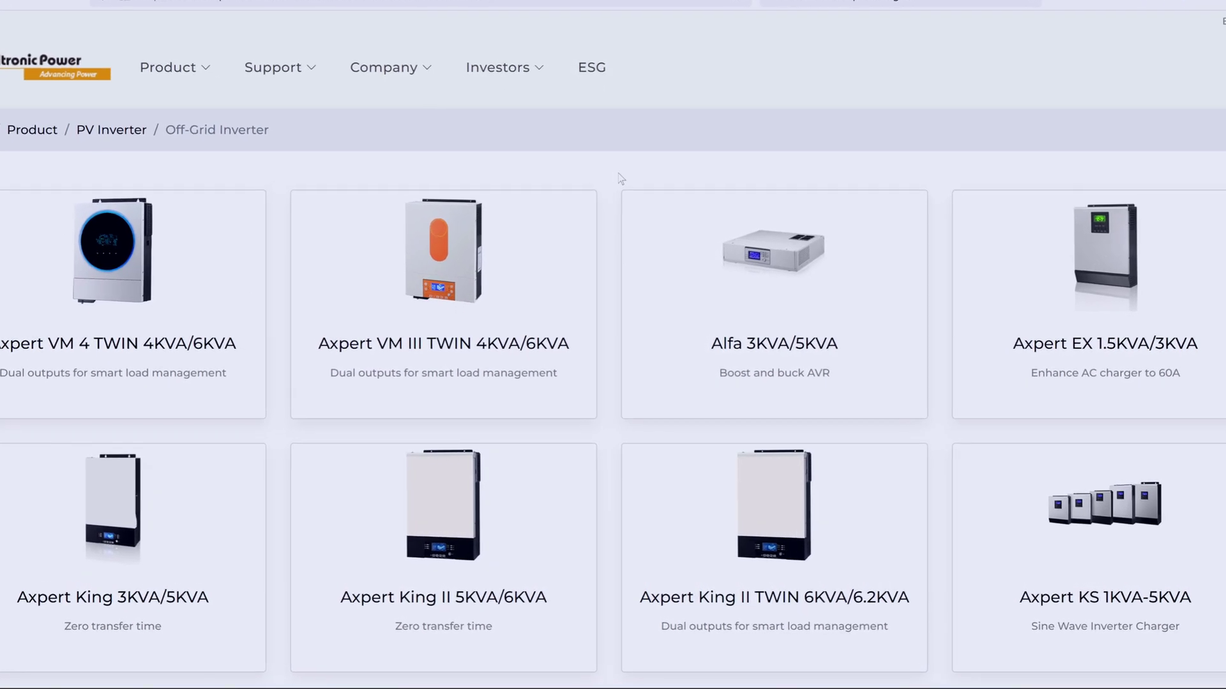
Step: Scroll down through the Voltronic Power off-grid inverter product page
scroll(358, 353, down, 2)
scroll(347, 361, down, 4)
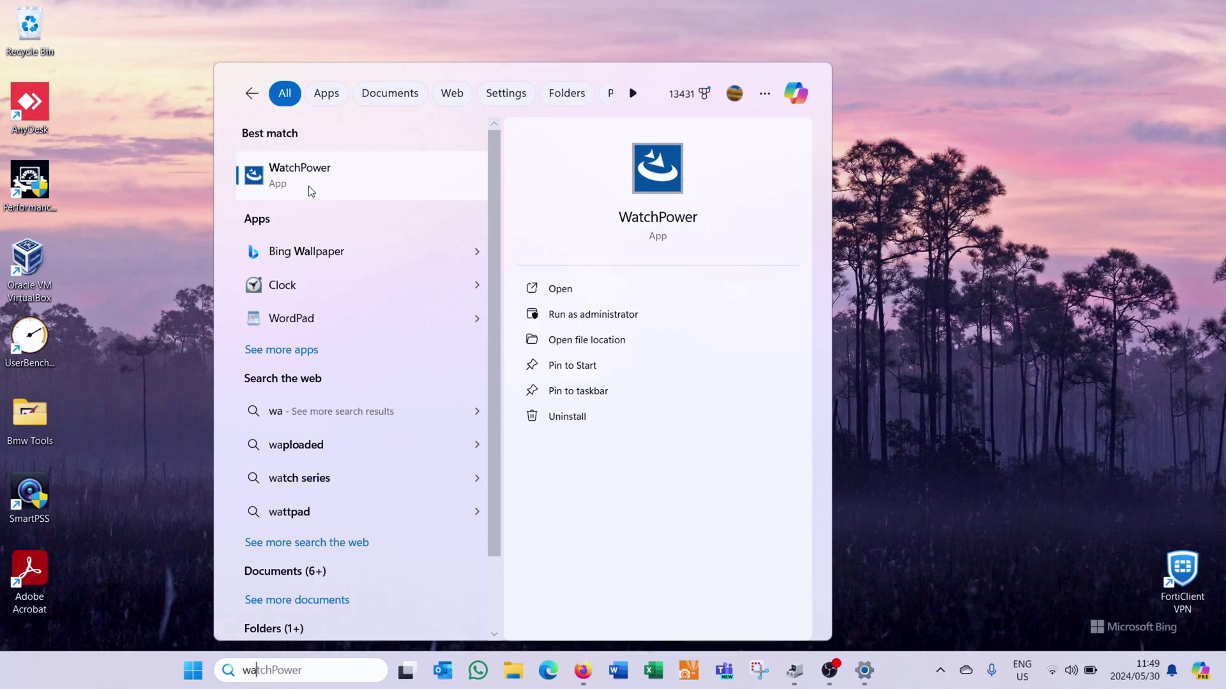
Step: Launch WatchPower and show the Com. port plug and play setting with COM5 allowed to be scanned
click(308, 186)
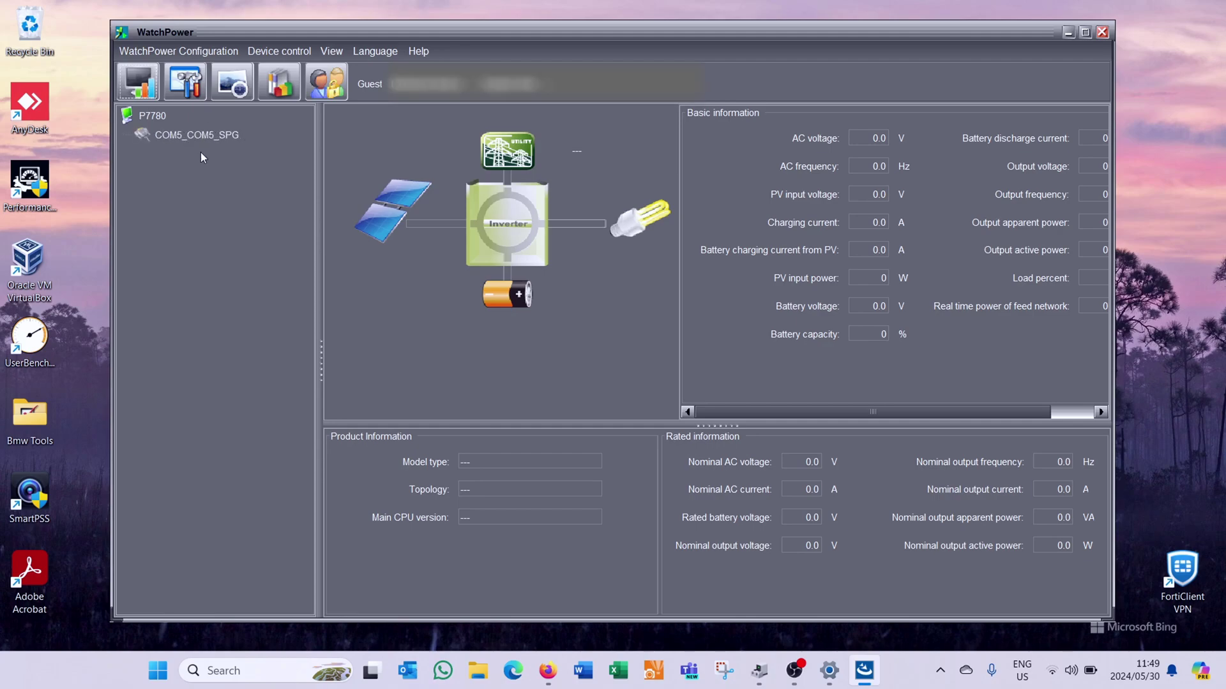
click(221, 56)
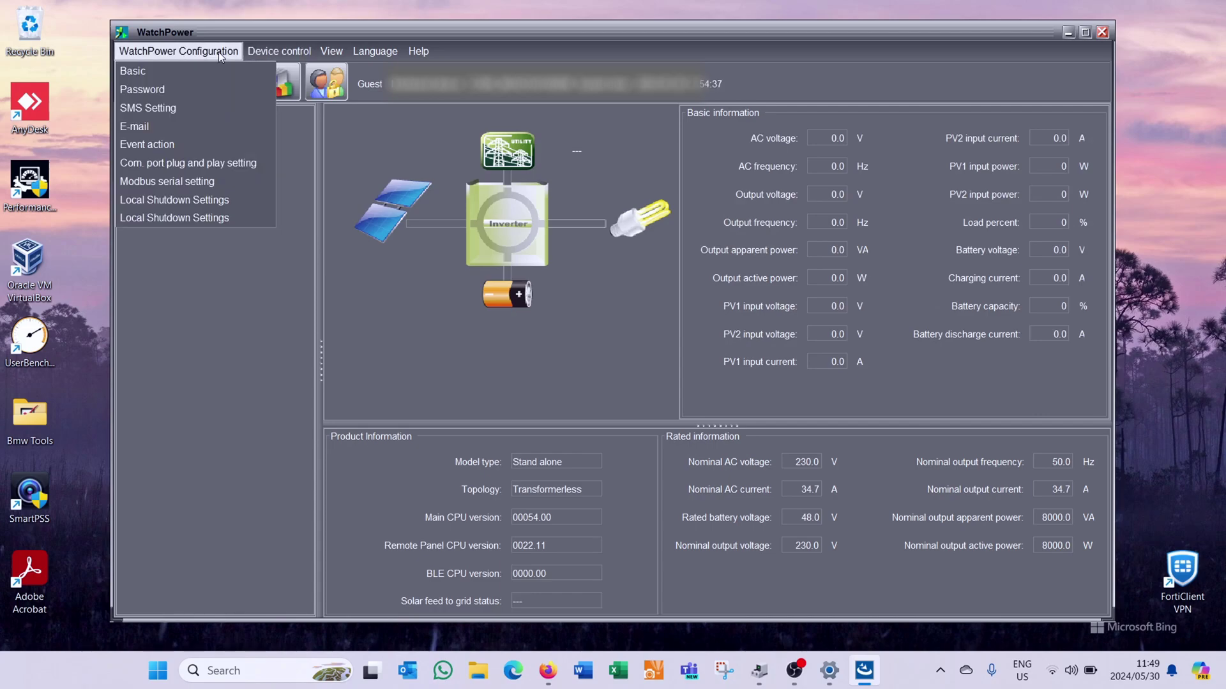
click(173, 165)
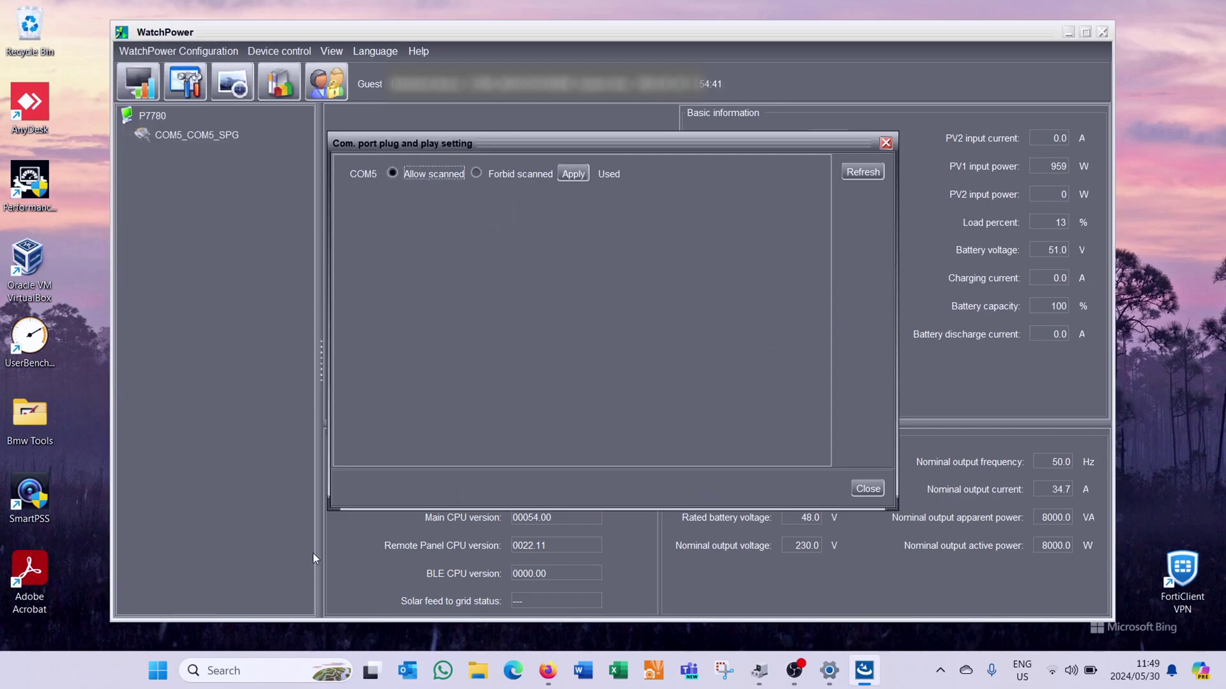
Step: Search 'devi' to open Device Manager and view the Prolific USB-to-Serial port on COM5
click(256, 673)
text(devi)
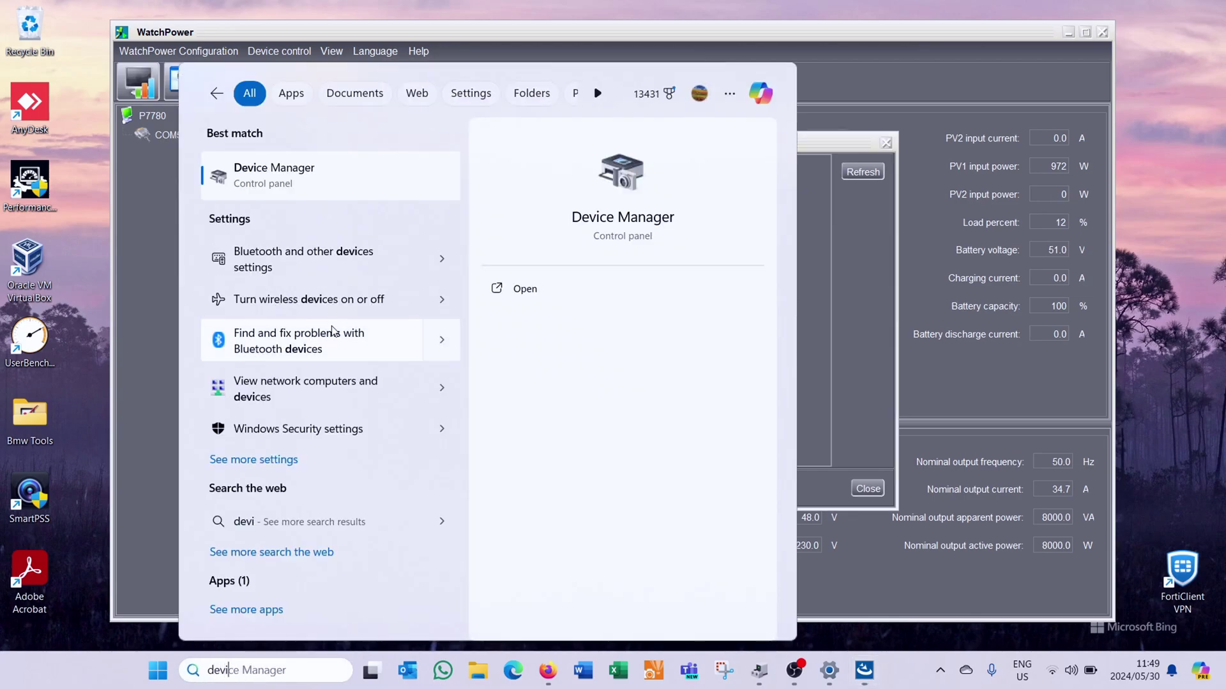
key(Return)
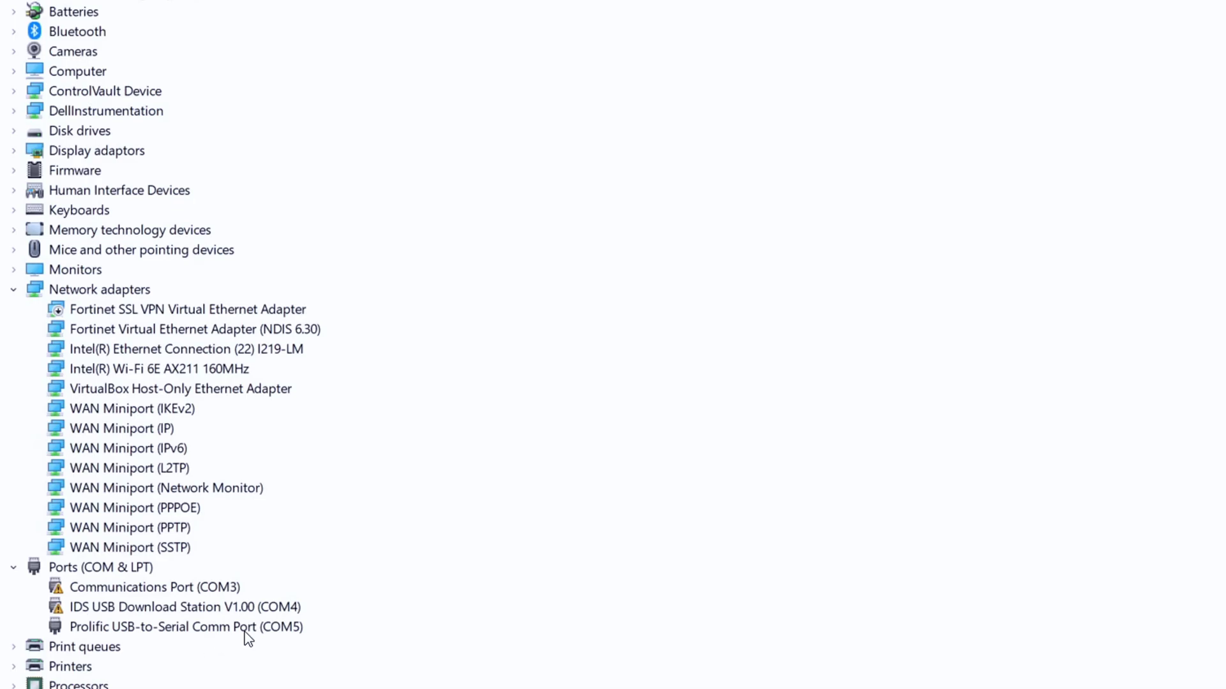
right_click(291, 630)
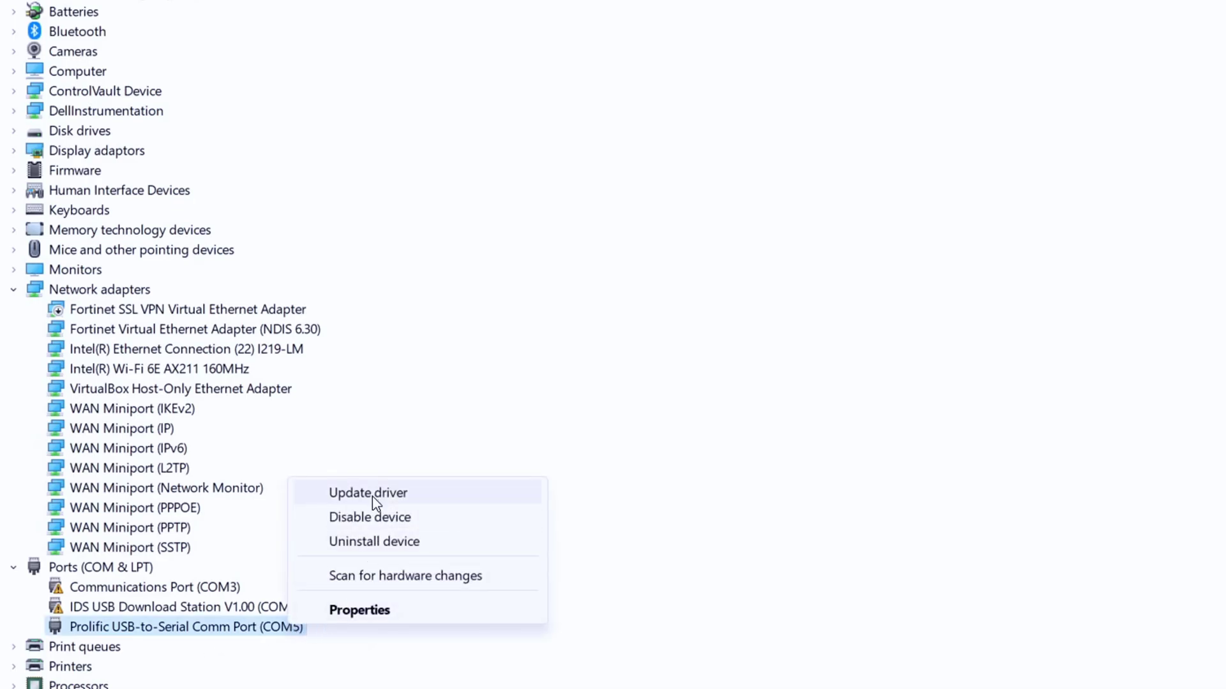
click(353, 611)
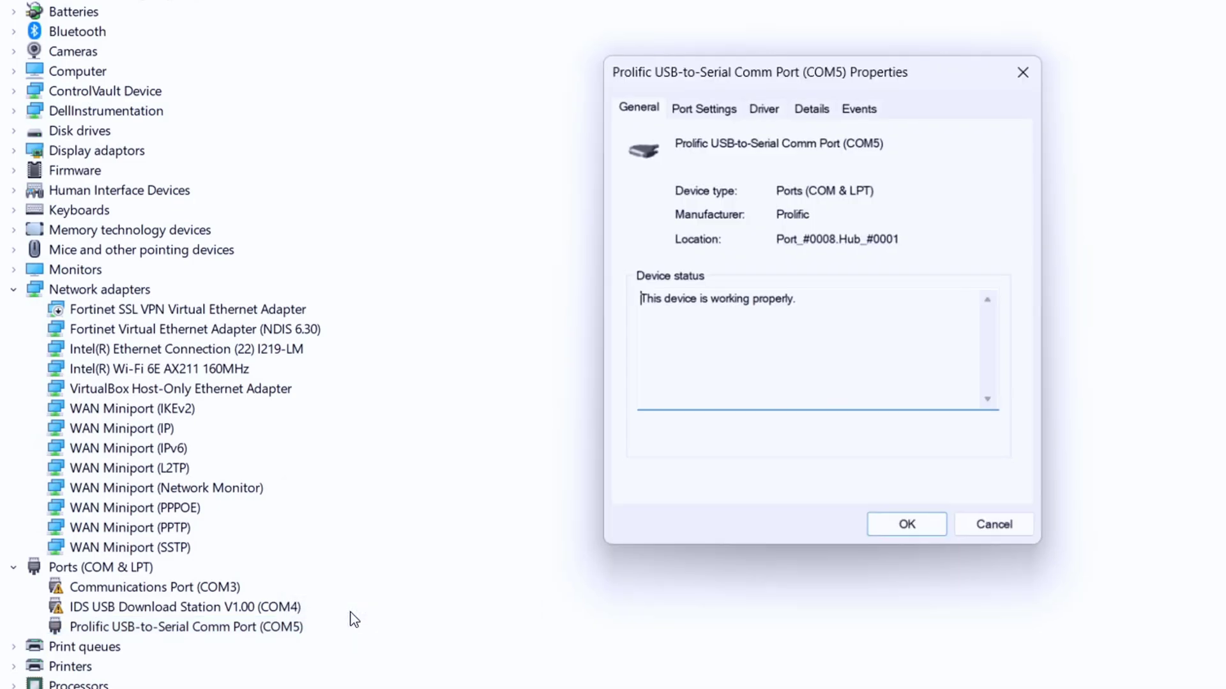
click(716, 111)
click(829, 367)
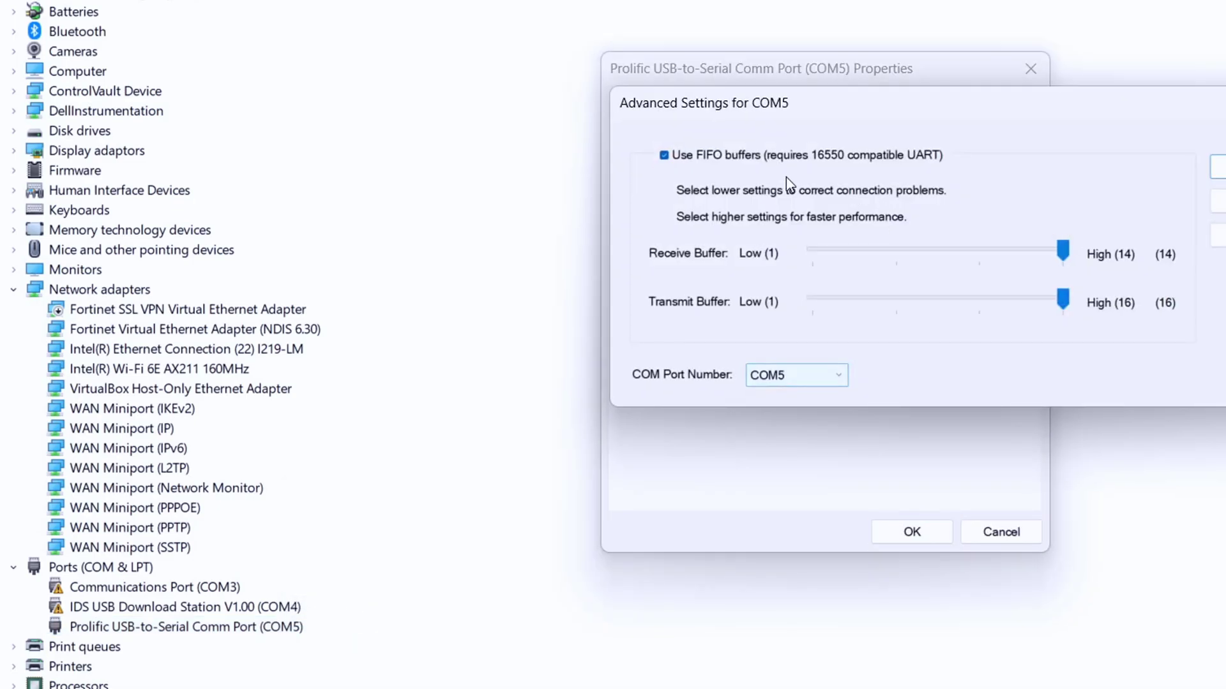
click(839, 375)
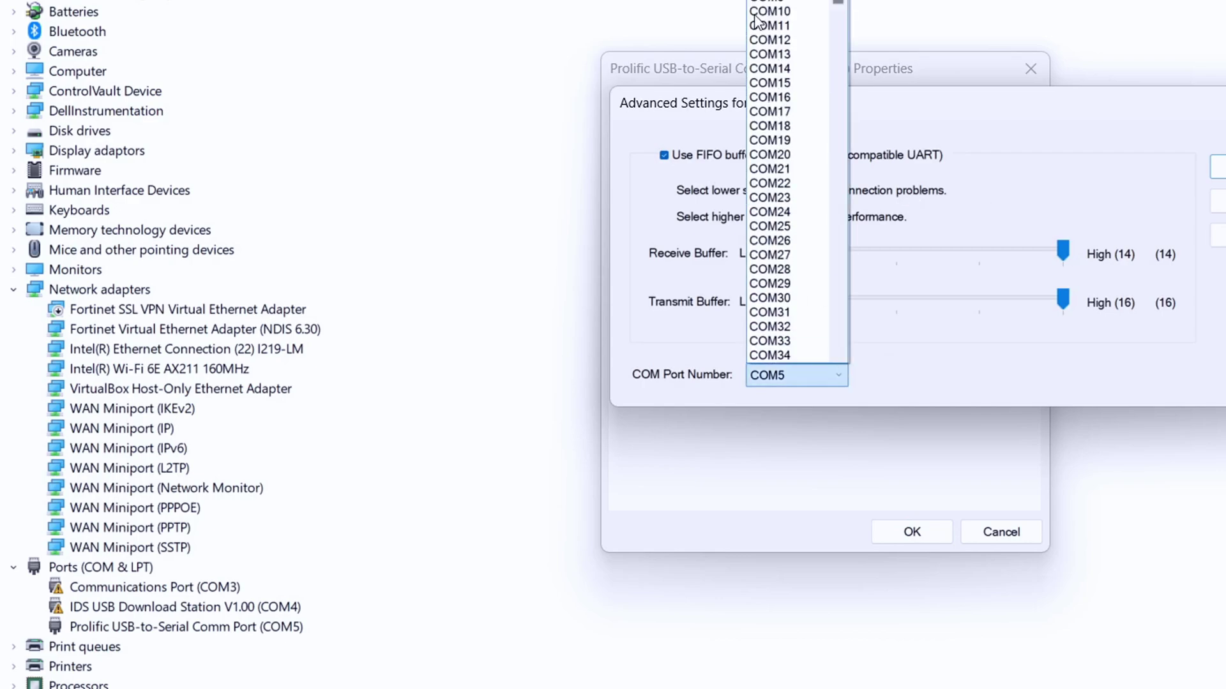
click(1217, 201)
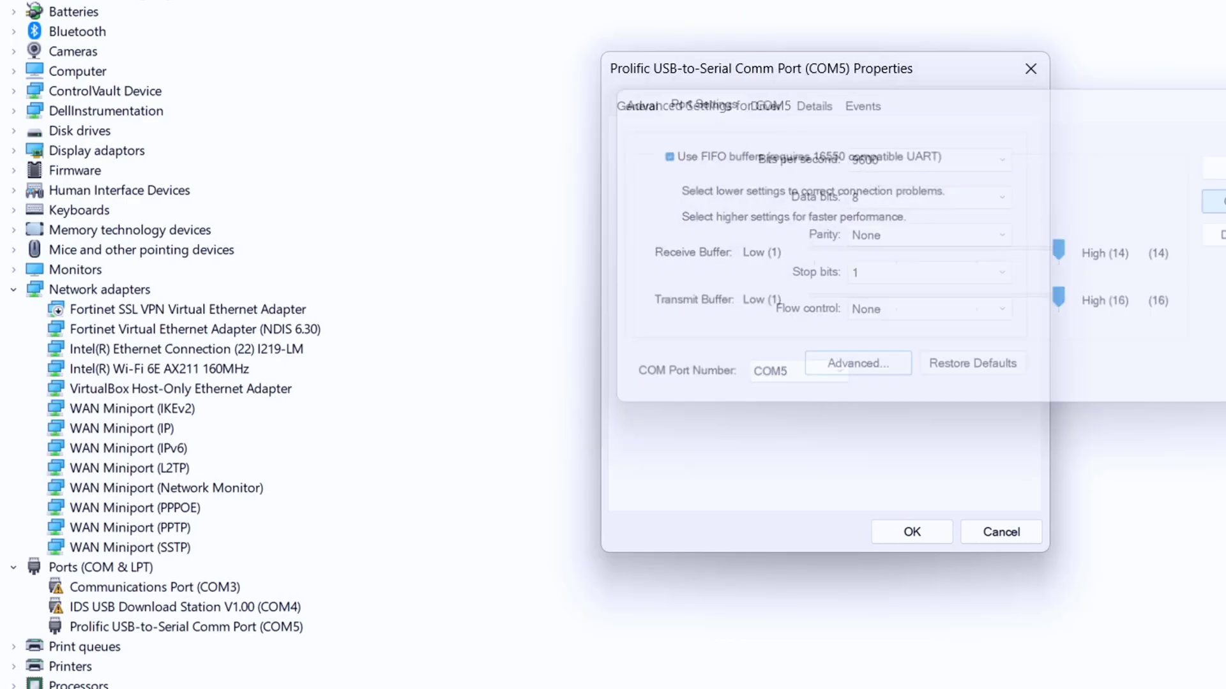
click(1217, 201)
click(1037, 72)
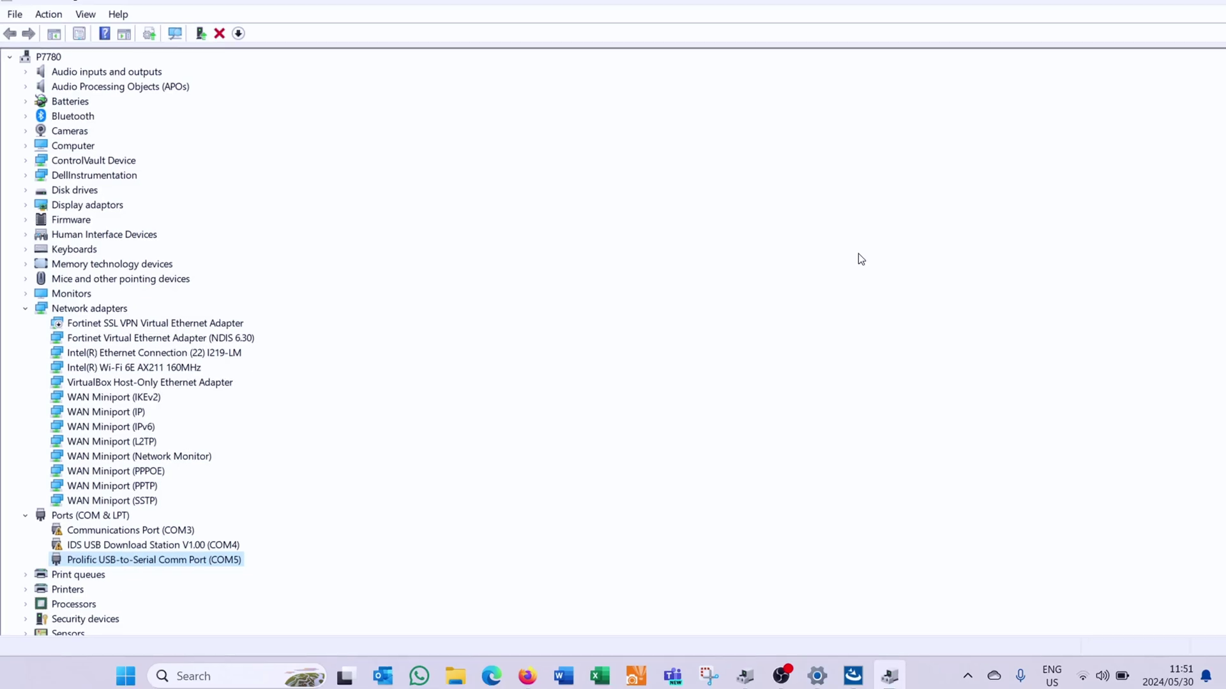
Step: Close the COM port dialog, exit WatchPower's tray service, and open the Reflash folder
click(1131, 11)
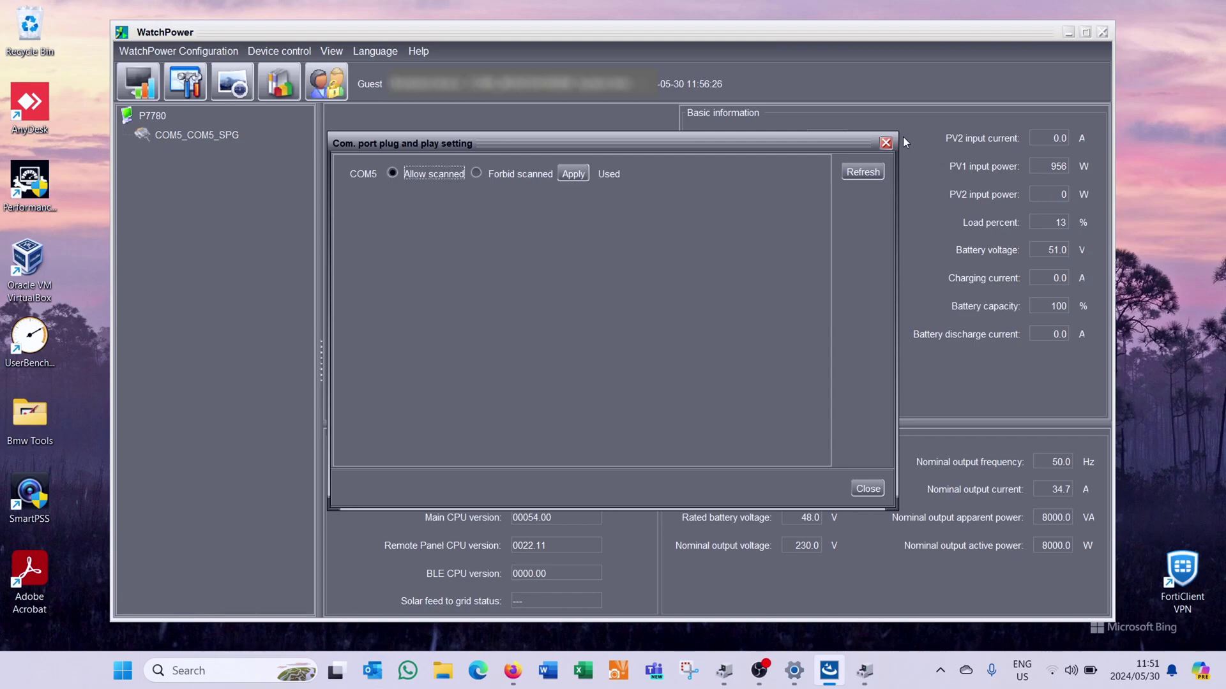
click(886, 143)
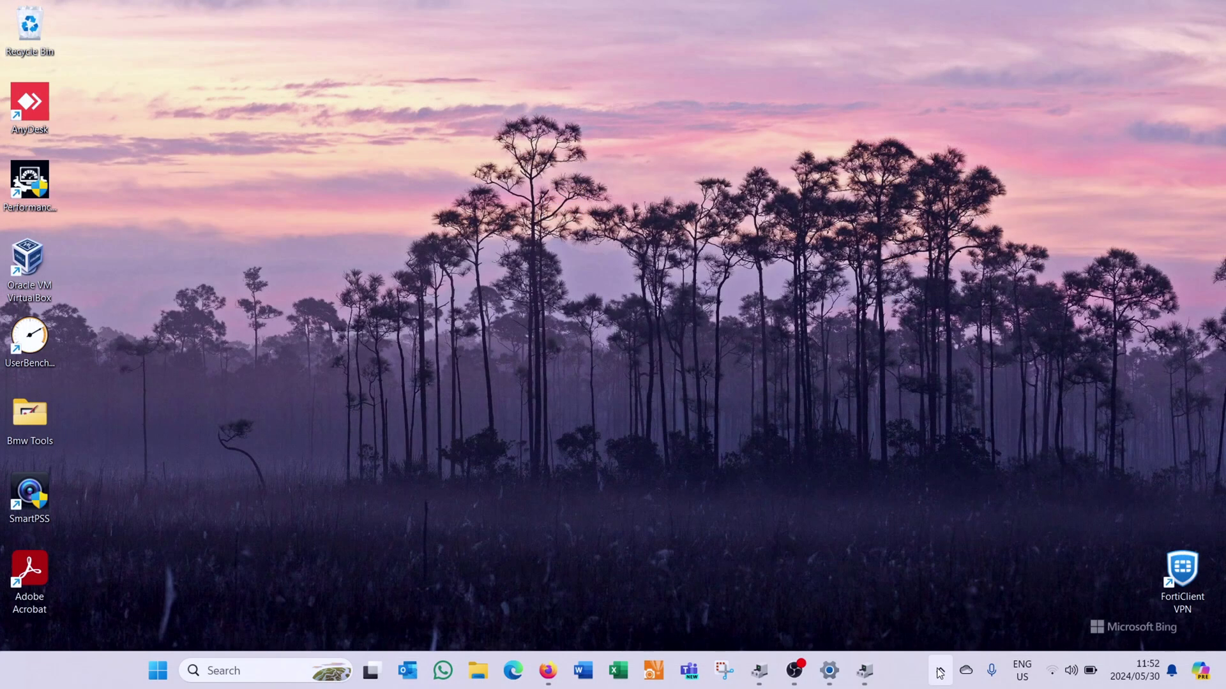
click(939, 672)
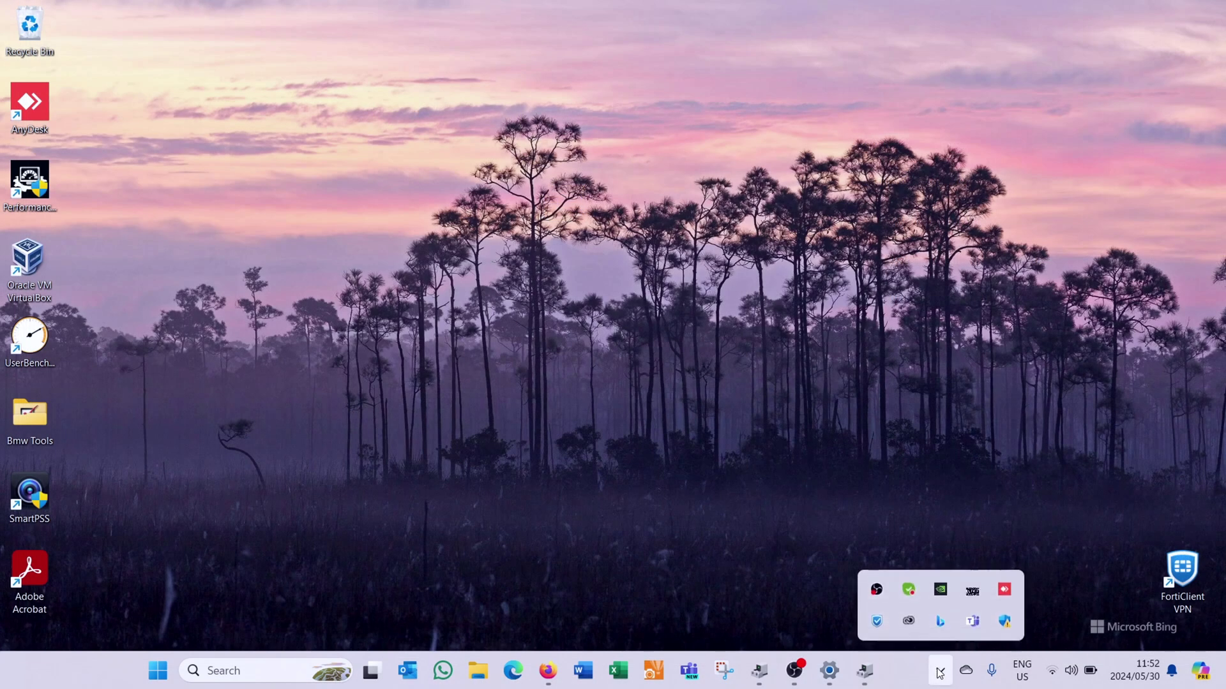
right_click(971, 591)
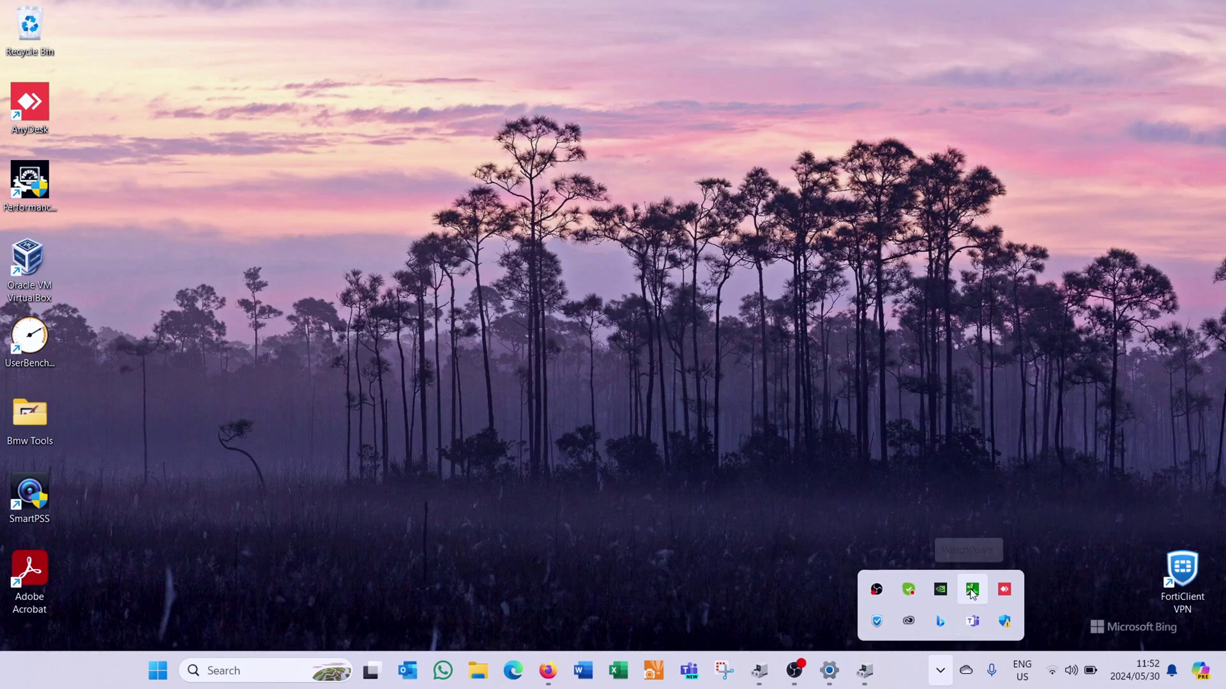
click(958, 581)
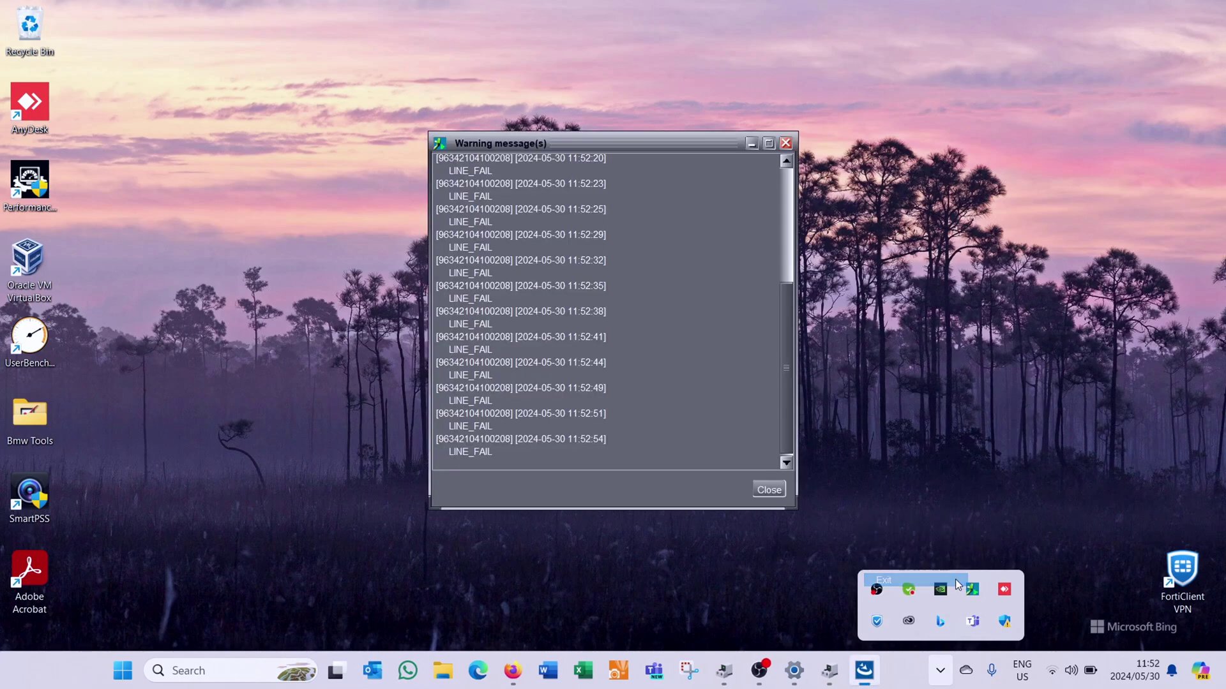
click(768, 489)
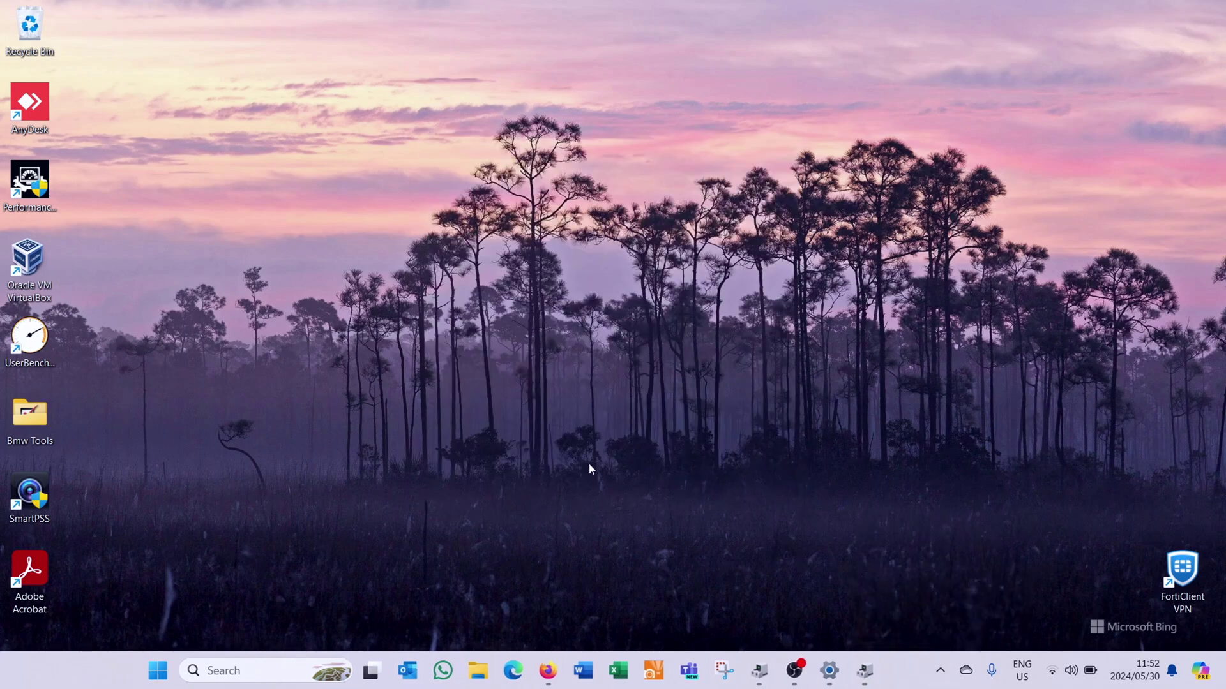
click(479, 672)
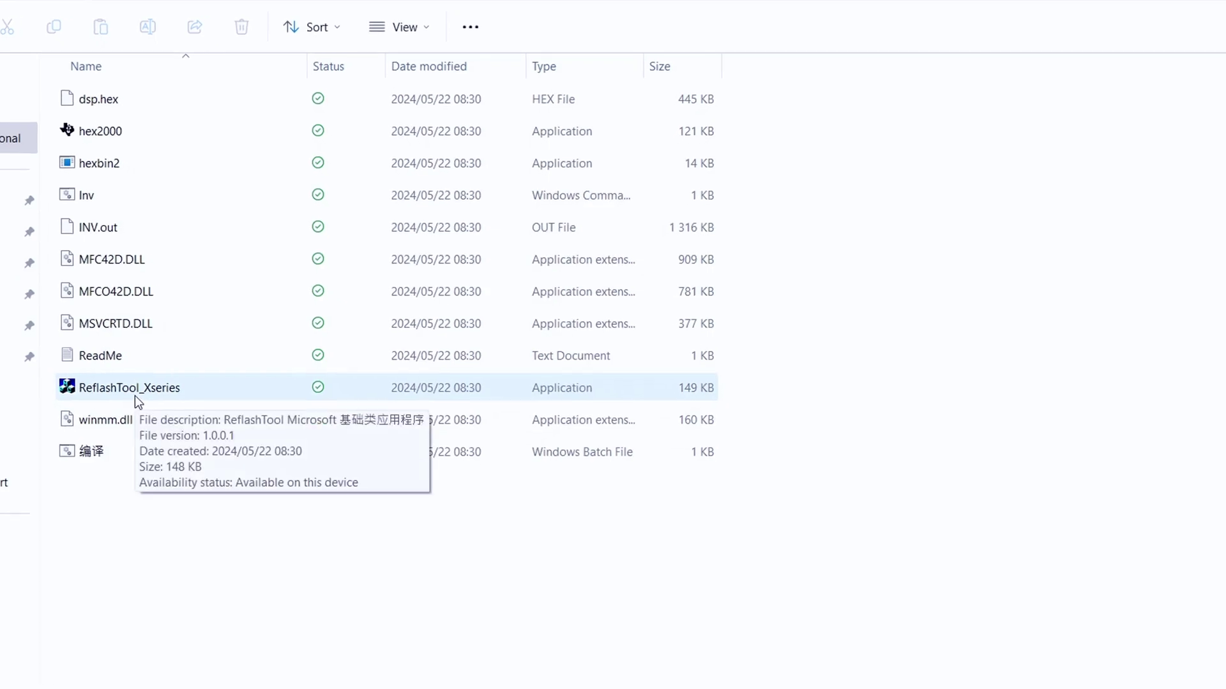
Step: Launch ReflashTool_Xseries and start the firmware update on serial port COM5, confirming with Yes
double_click(112, 392)
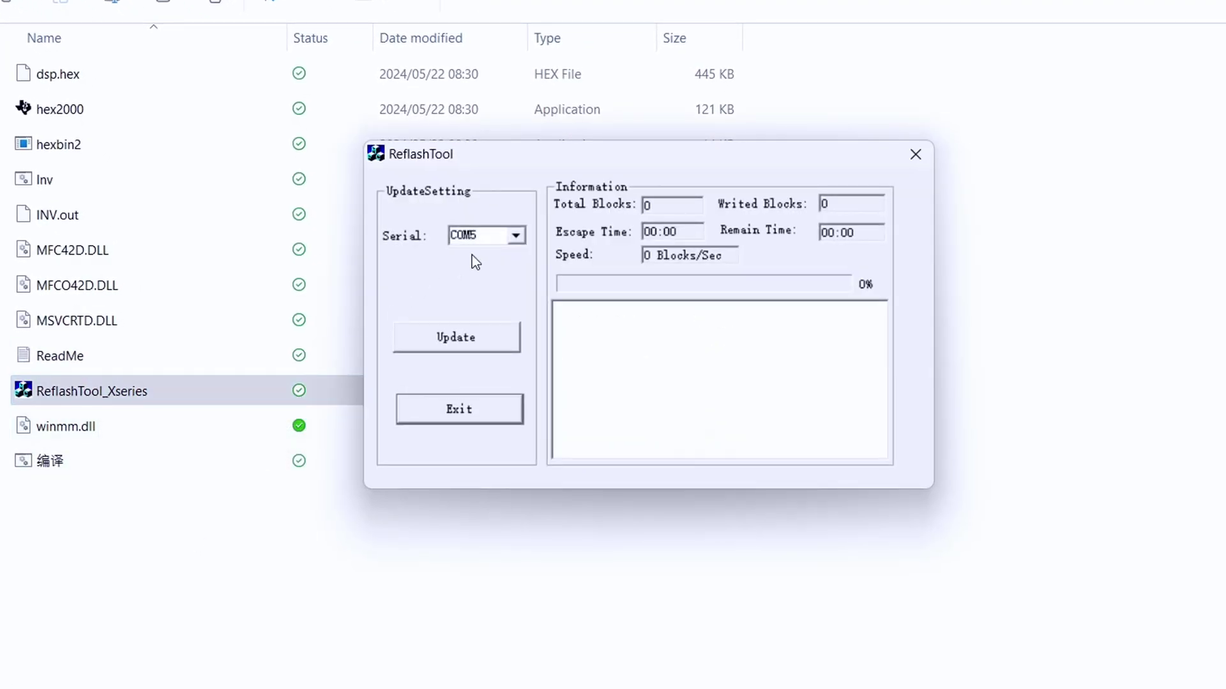
click(516, 236)
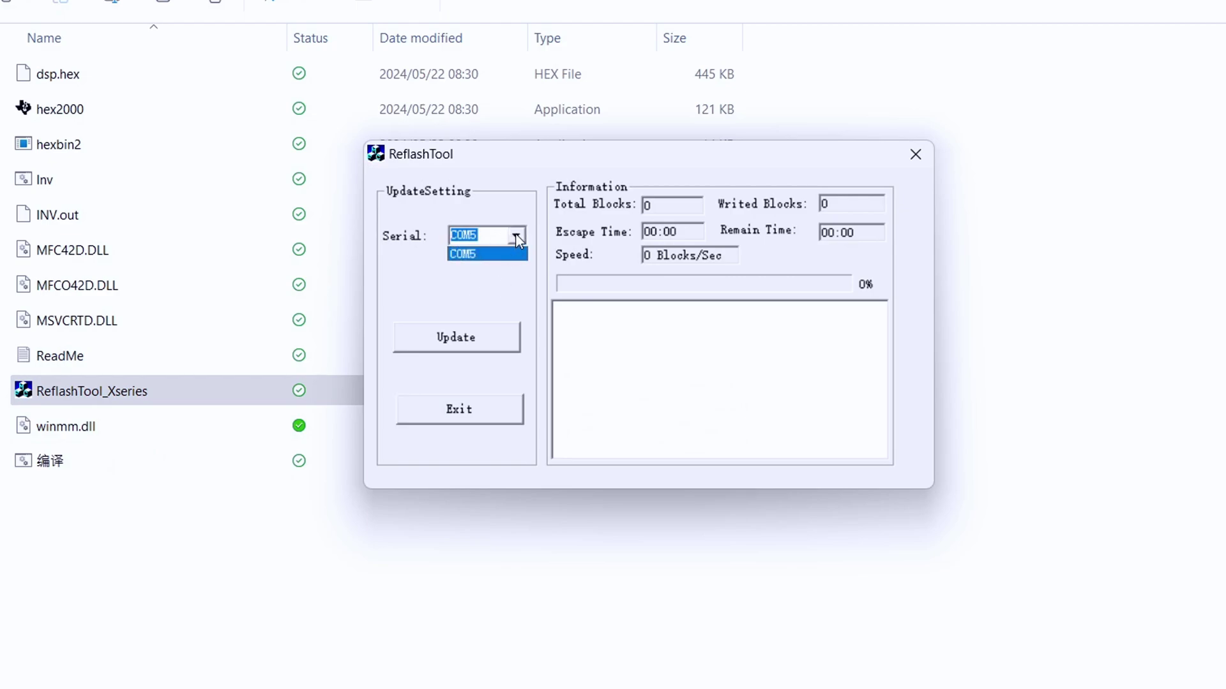
click(517, 238)
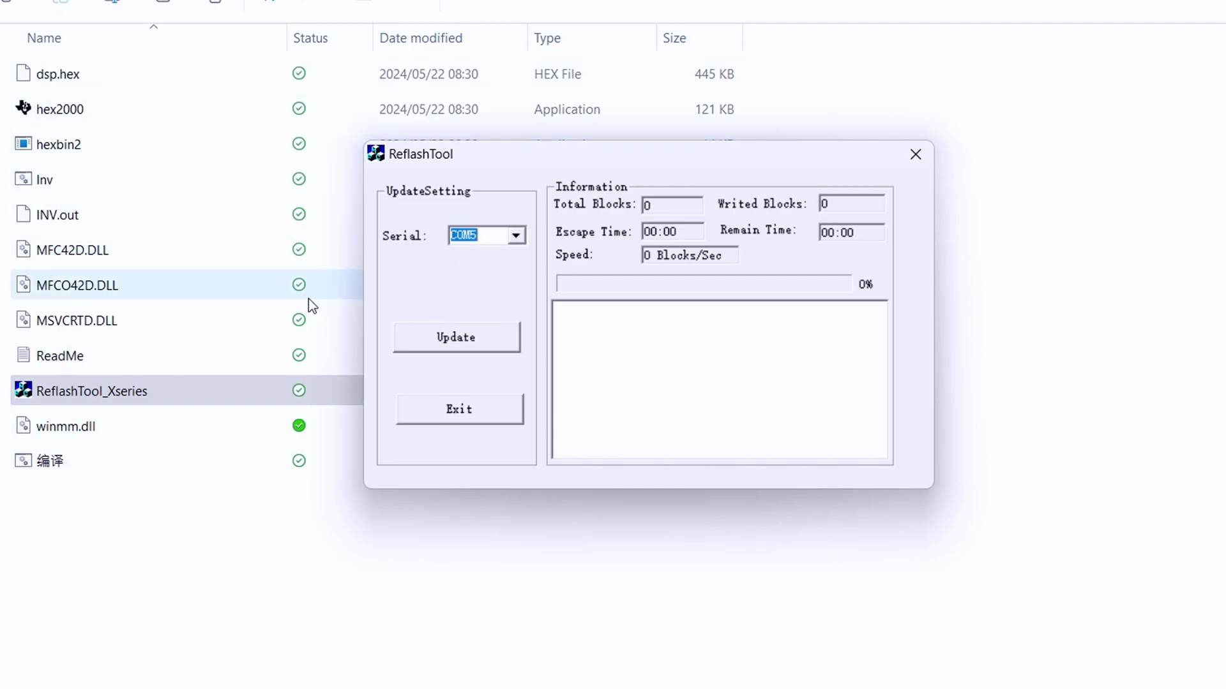
click(432, 338)
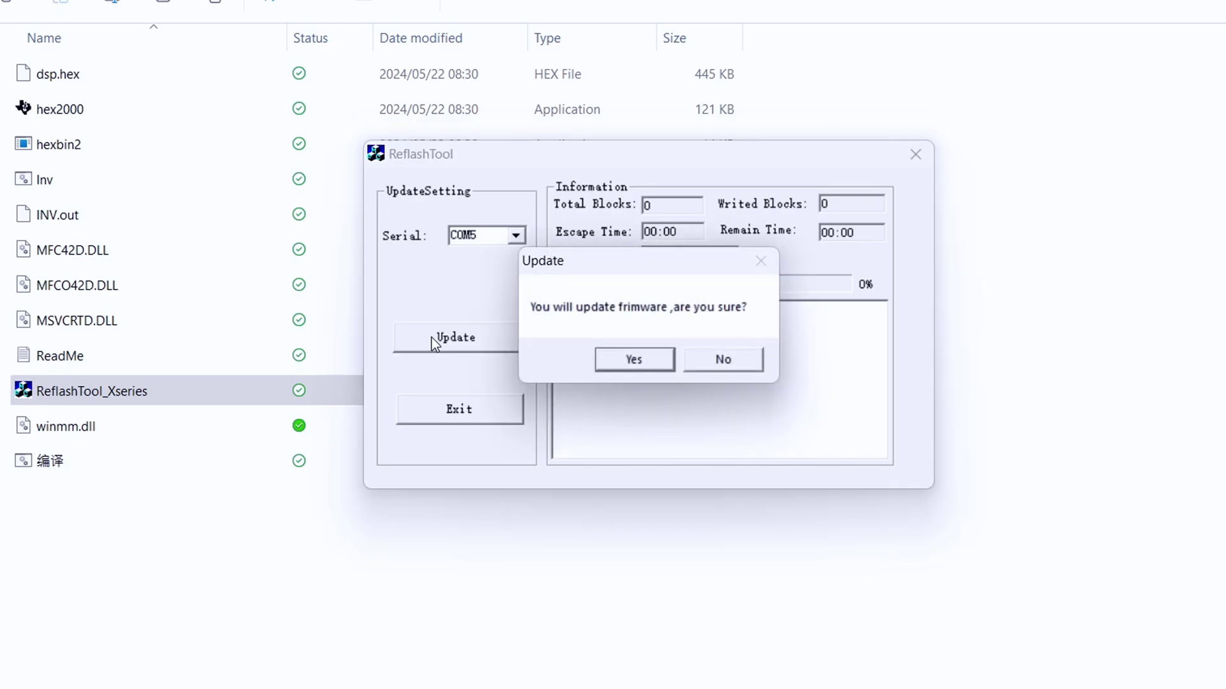
click(633, 359)
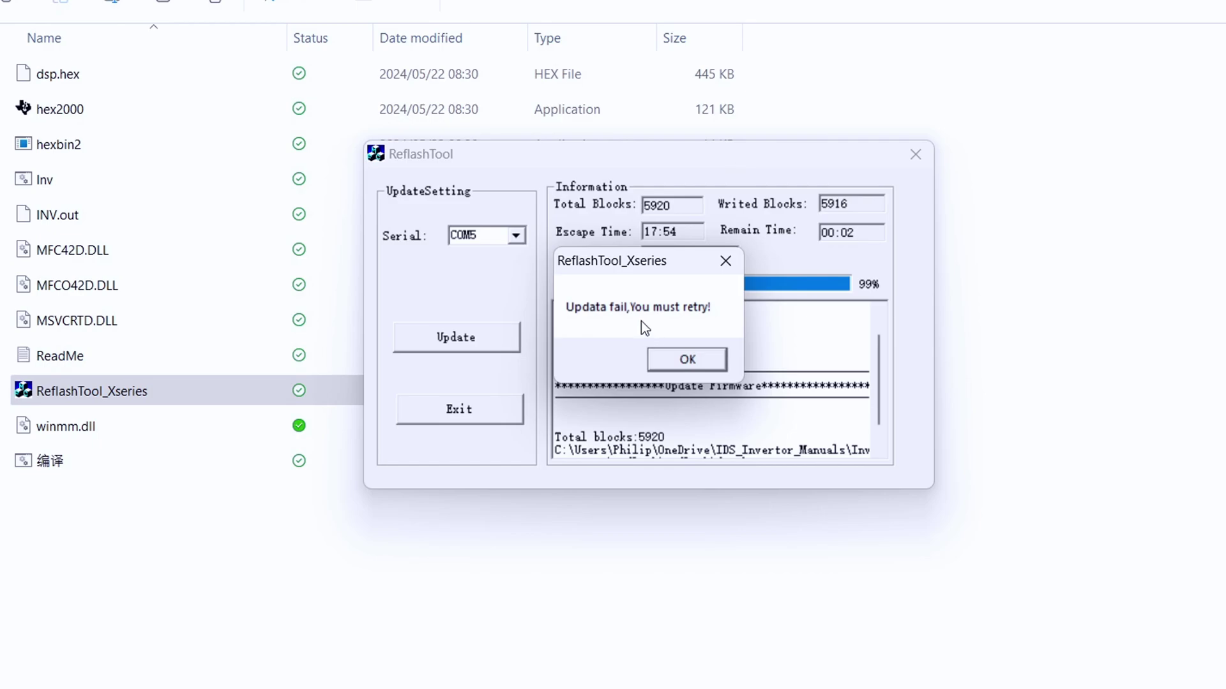
Step: Retry the flash after the failure and accept the success once all 5920 blocks are written
click(678, 359)
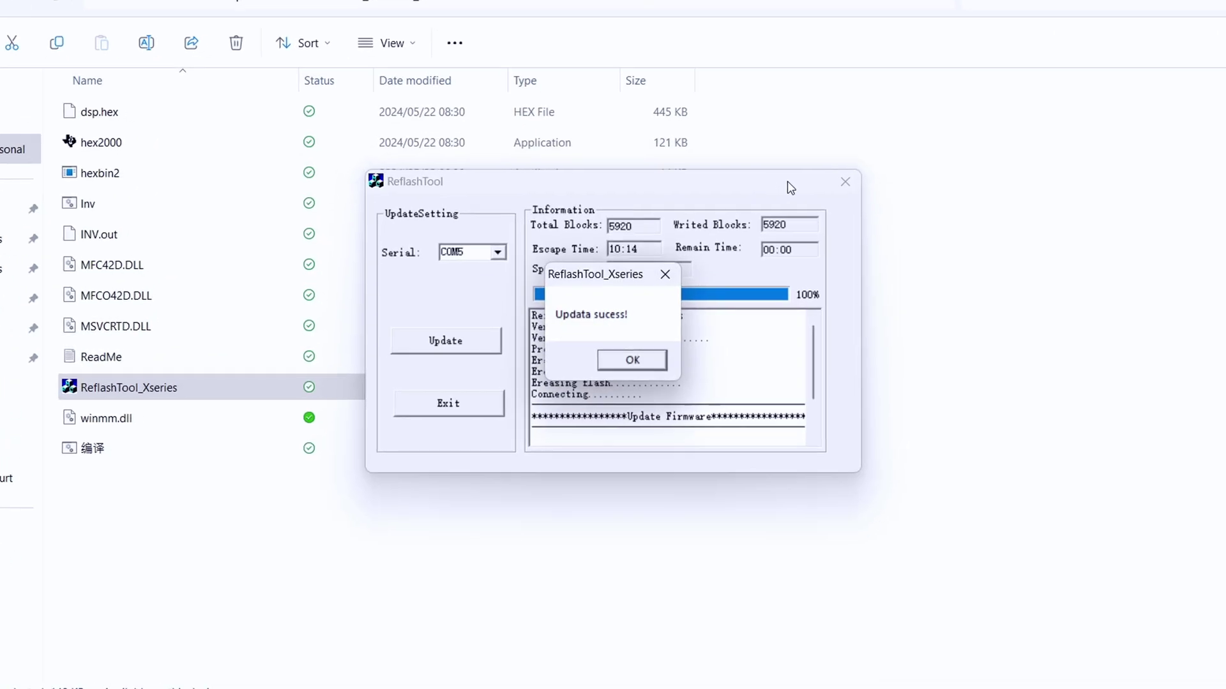
key(Return)
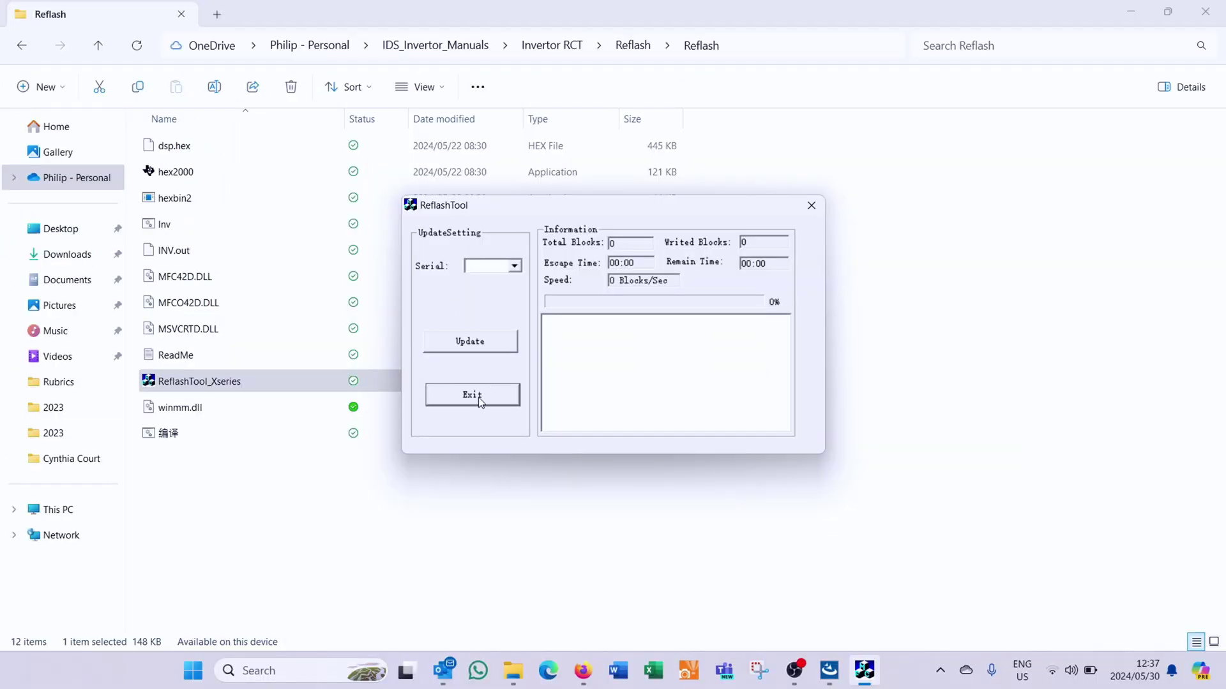
Step: Exit ReflashTool and select COM5_COM5_SPG in WatchPower to see main CPU version 00054.06
click(415, 415)
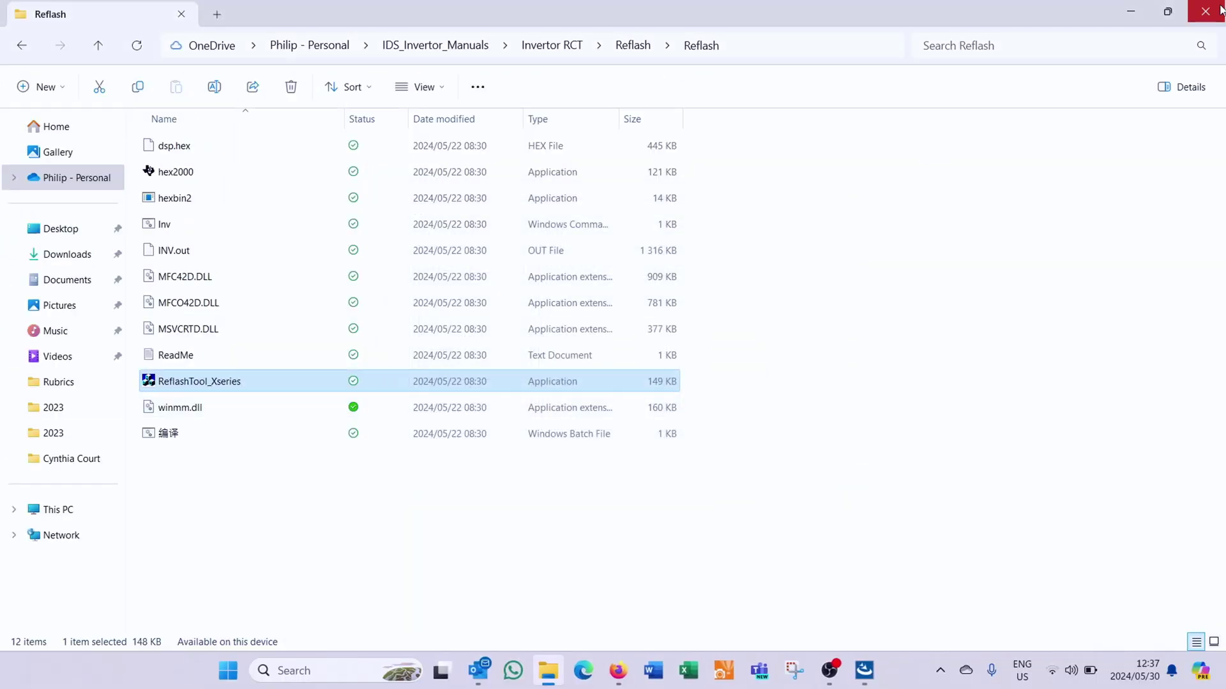
click(864, 669)
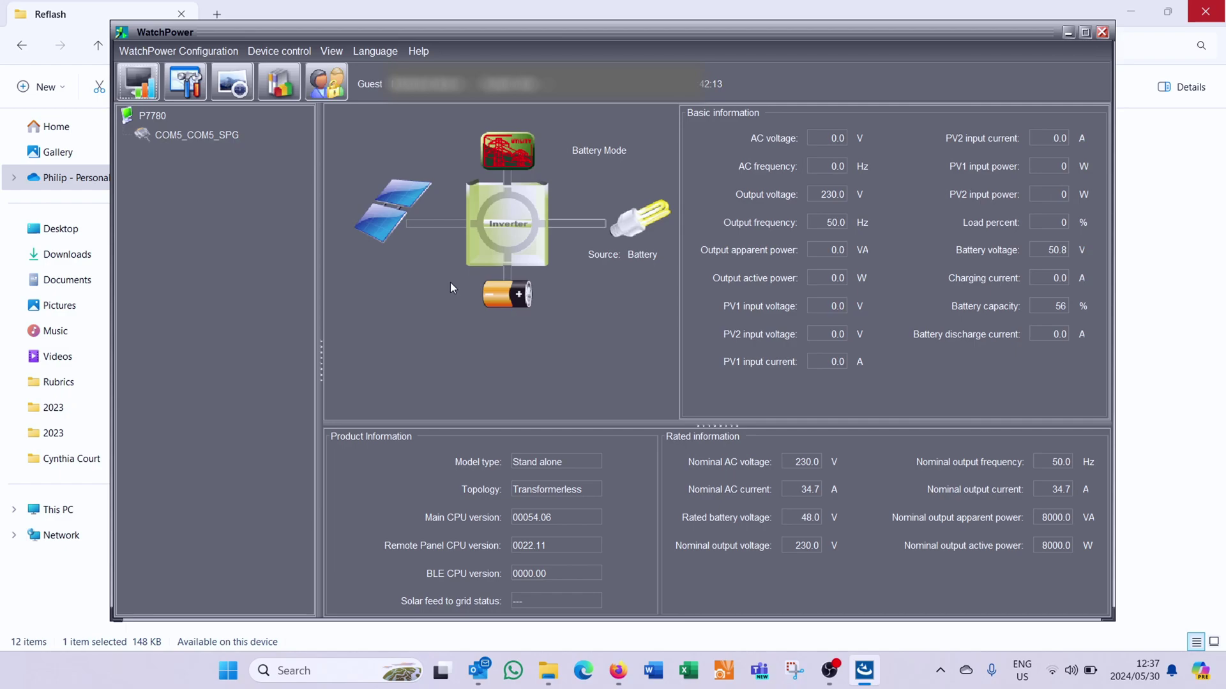
click(219, 135)
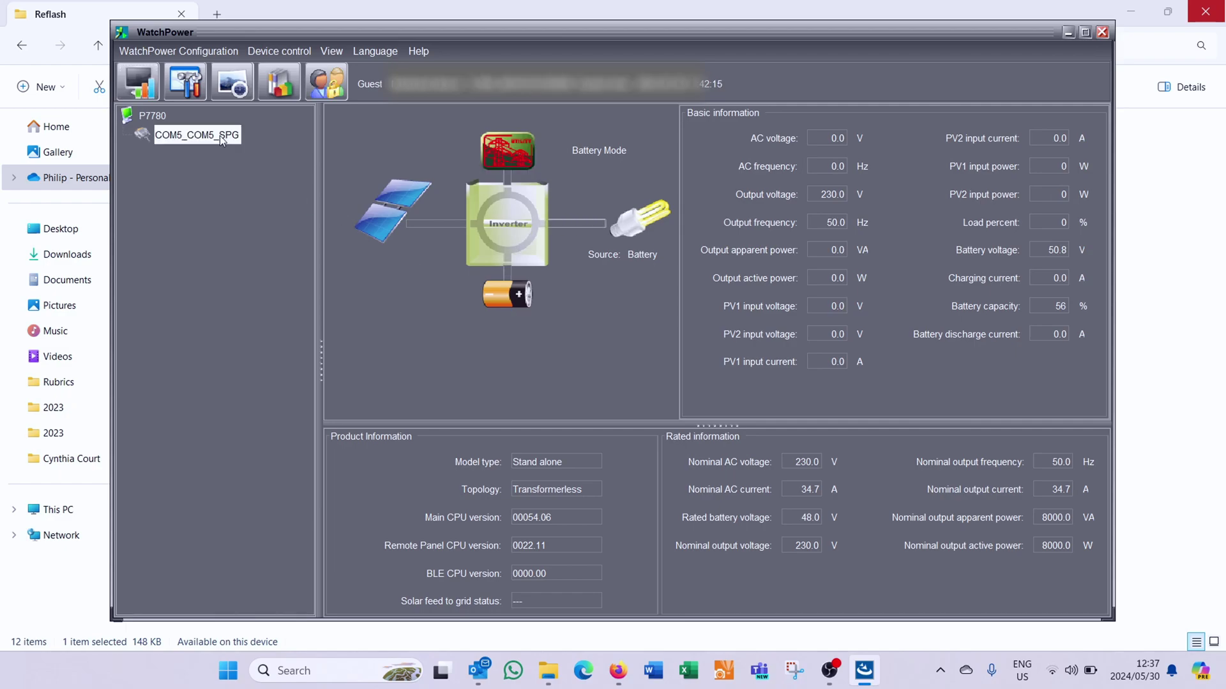